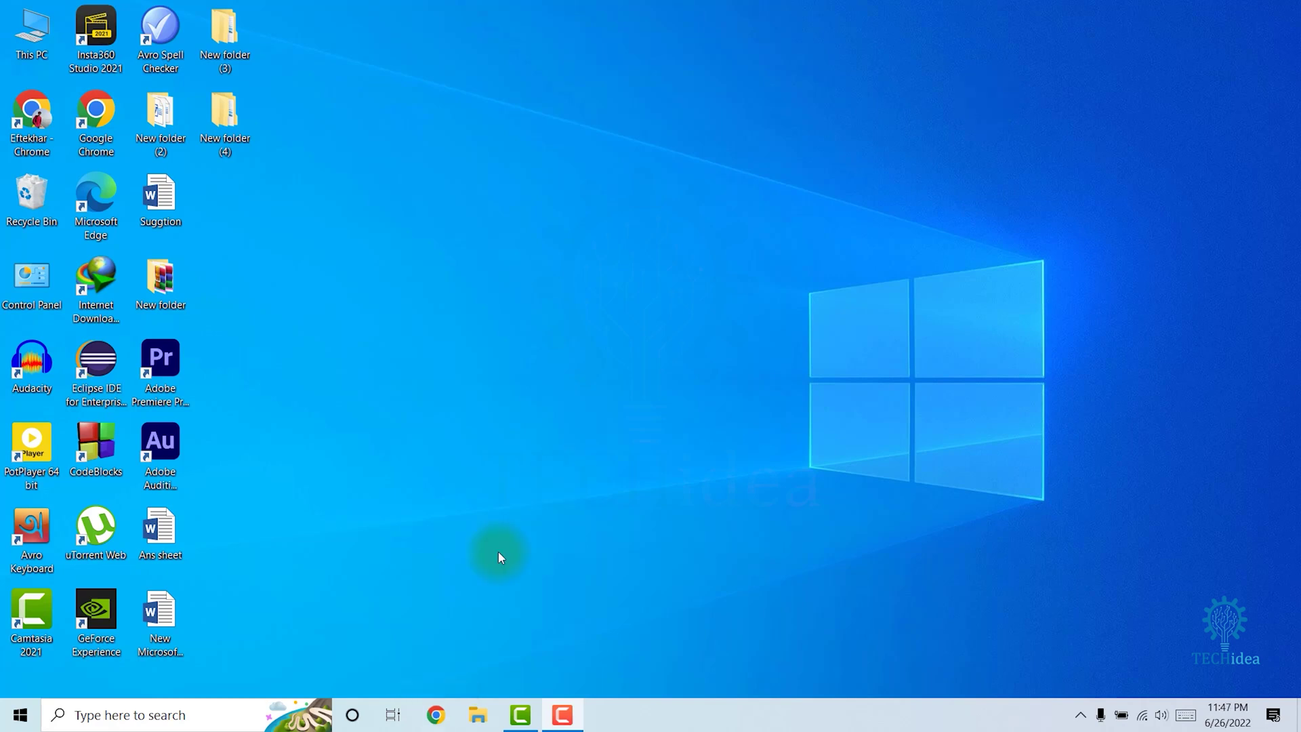
# Go to office.com in Google Chrome.
pyautogui.click(435, 715)
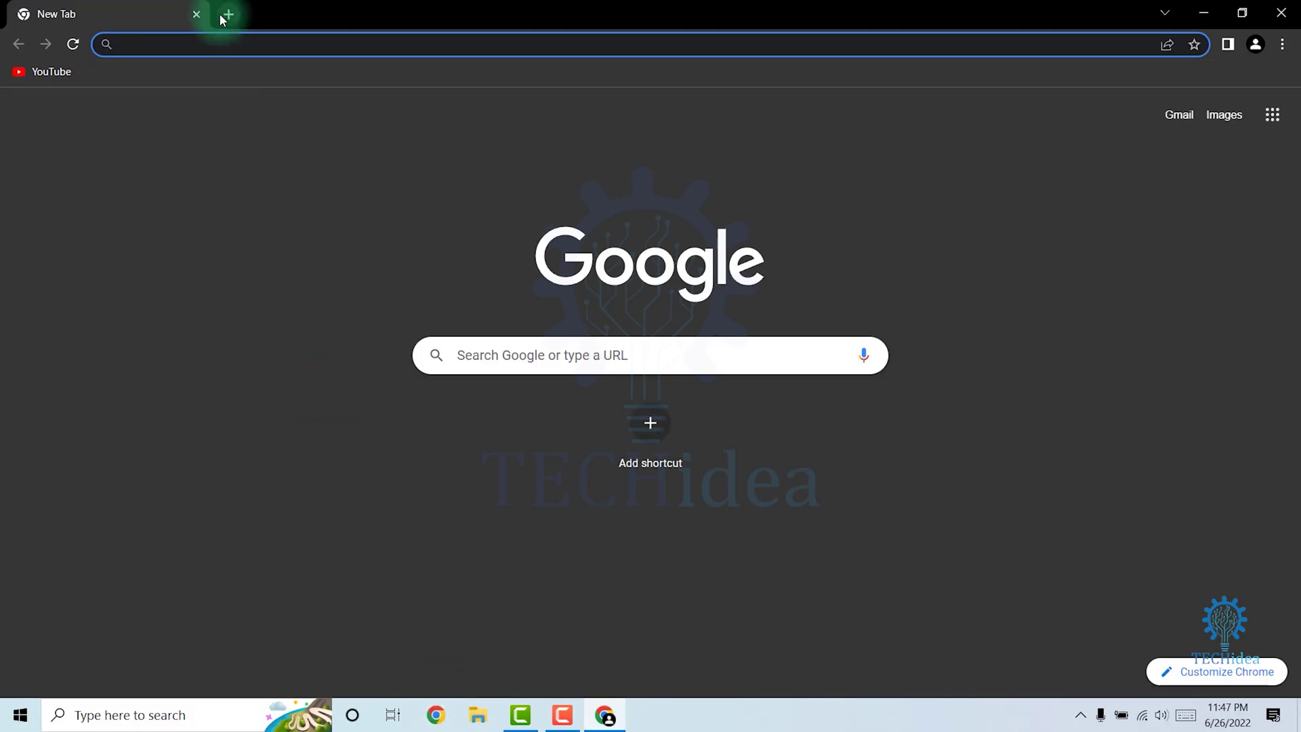
pyautogui.click(217, 44)
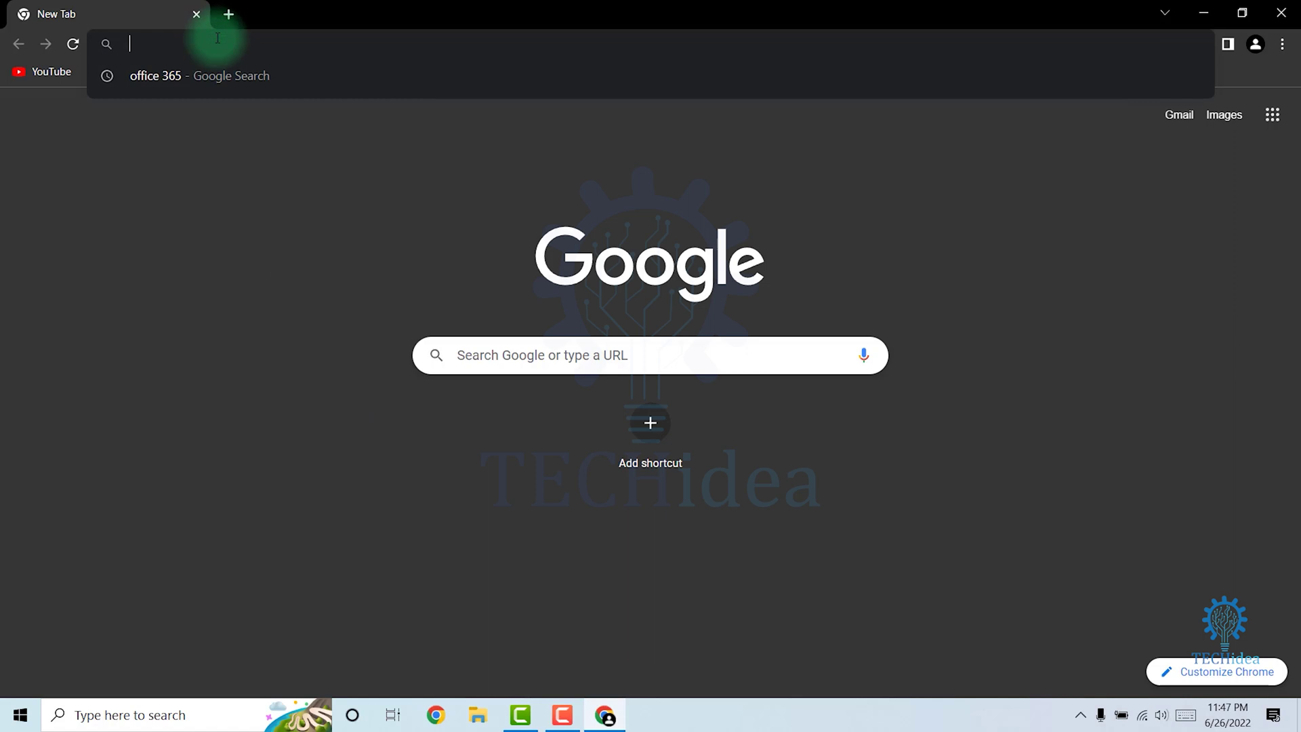
pyautogui.write('offic')
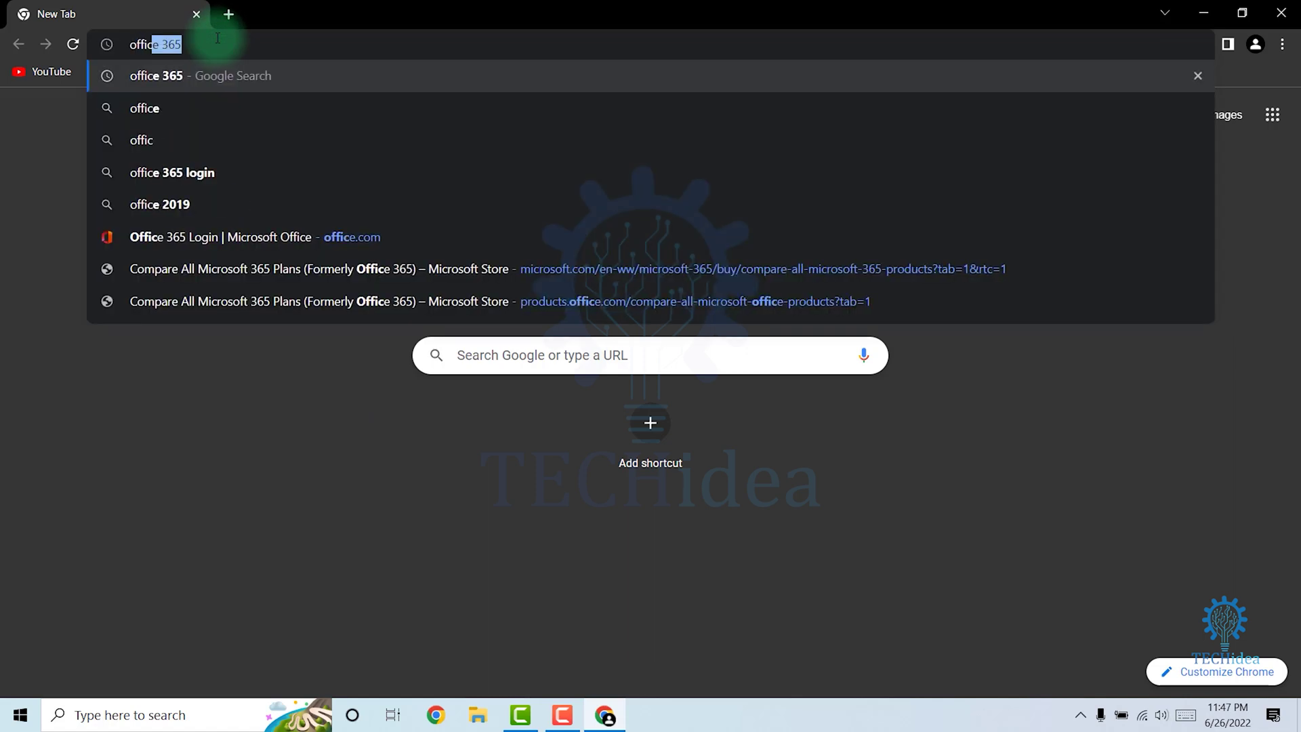
pyautogui.write('e.com')
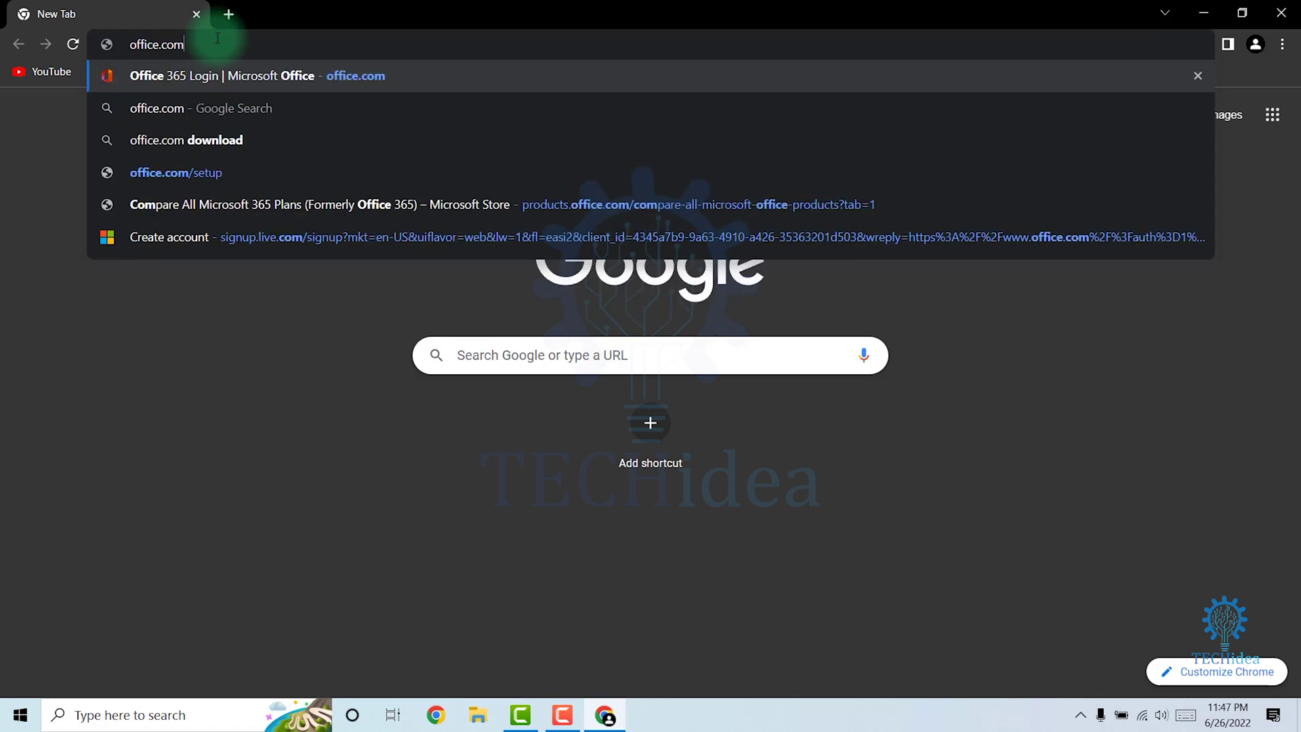
pyautogui.press('Return')
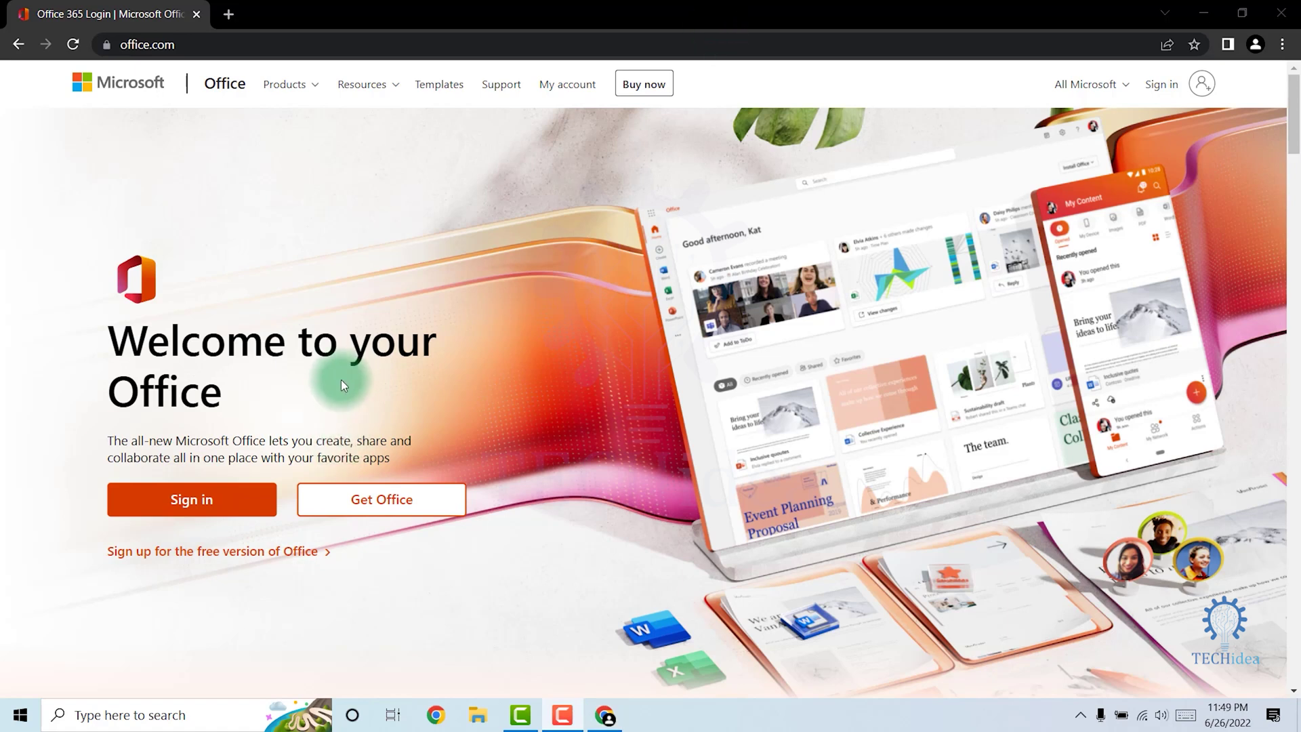
# Start signing in to Office and submit the Microsoft account email.
pyautogui.click(211, 503)
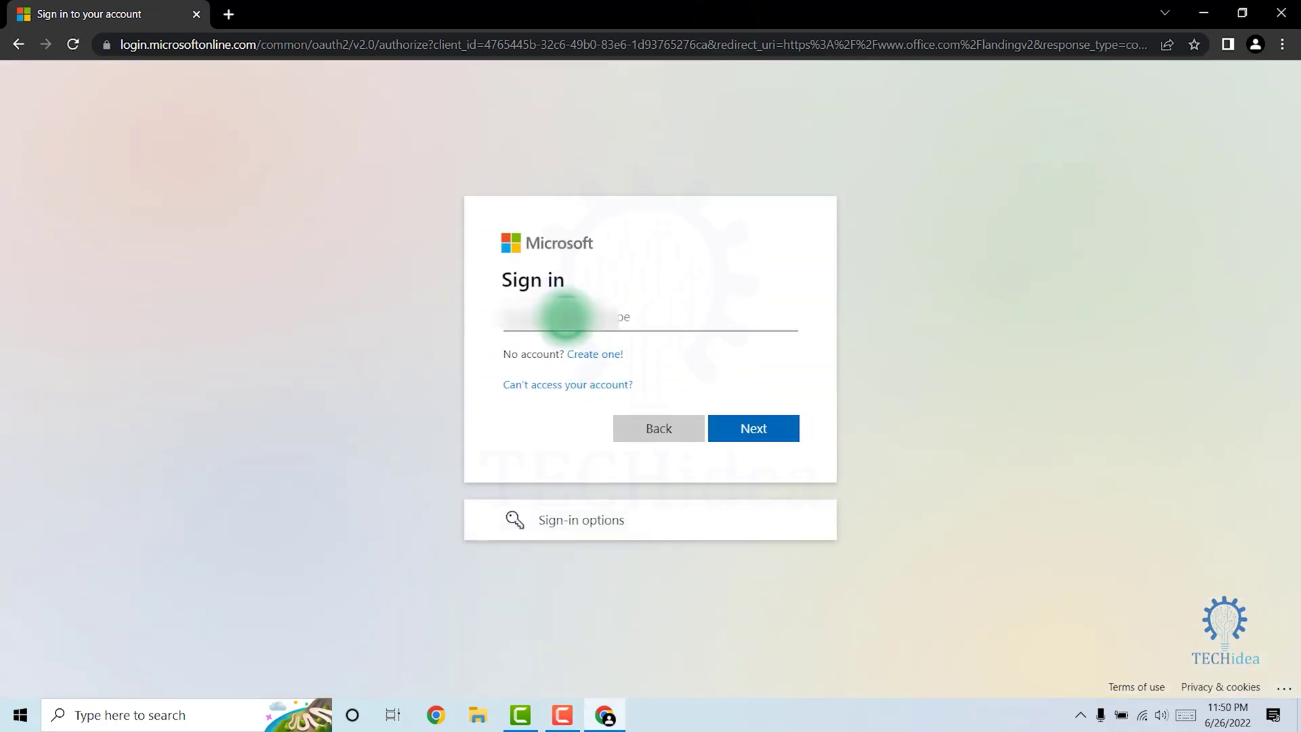
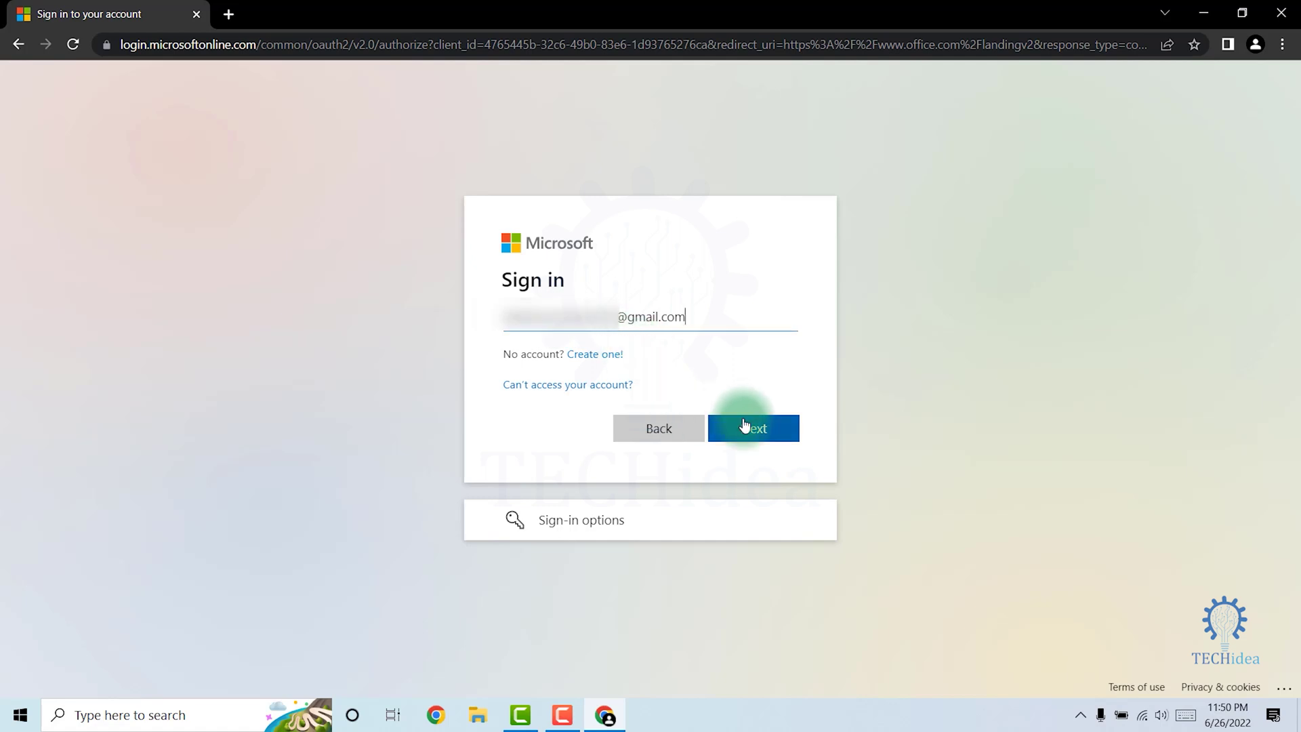
pyautogui.click(754, 428)
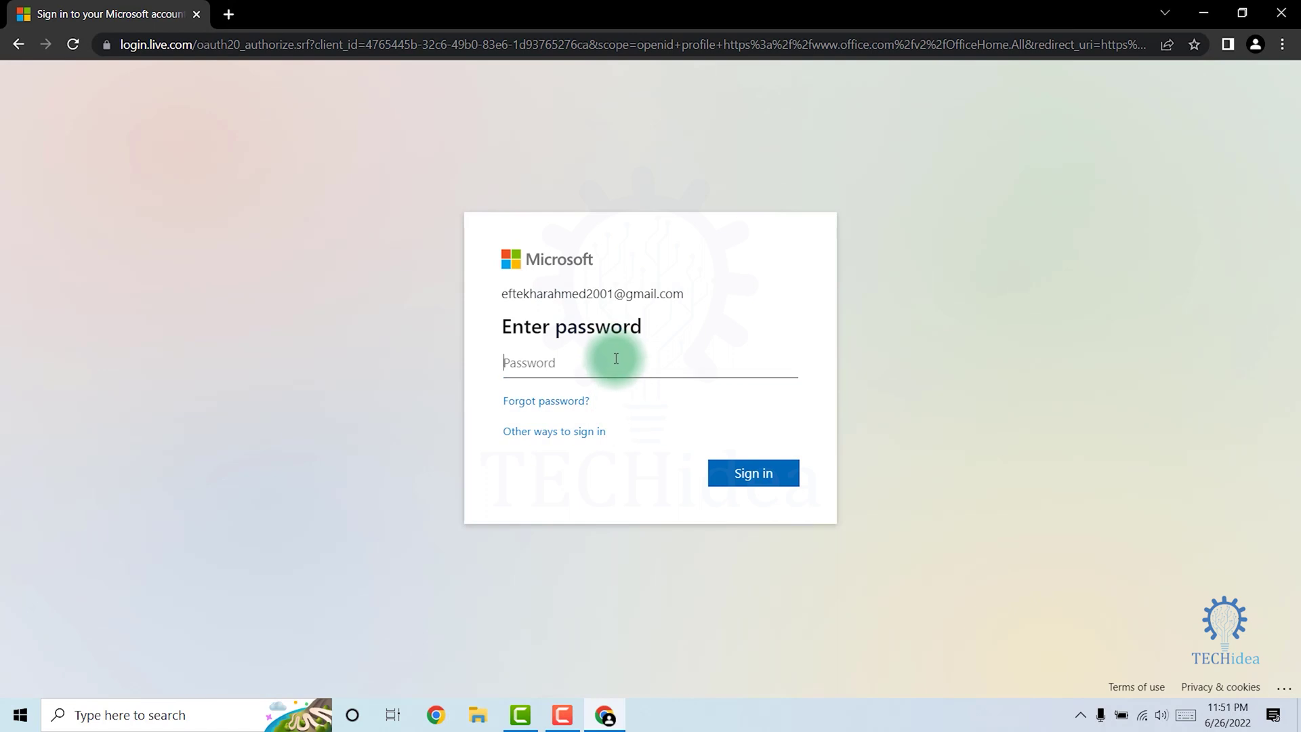
pyautogui.write('•••••')
pyautogui.write('•••')
pyautogui.write('•••')
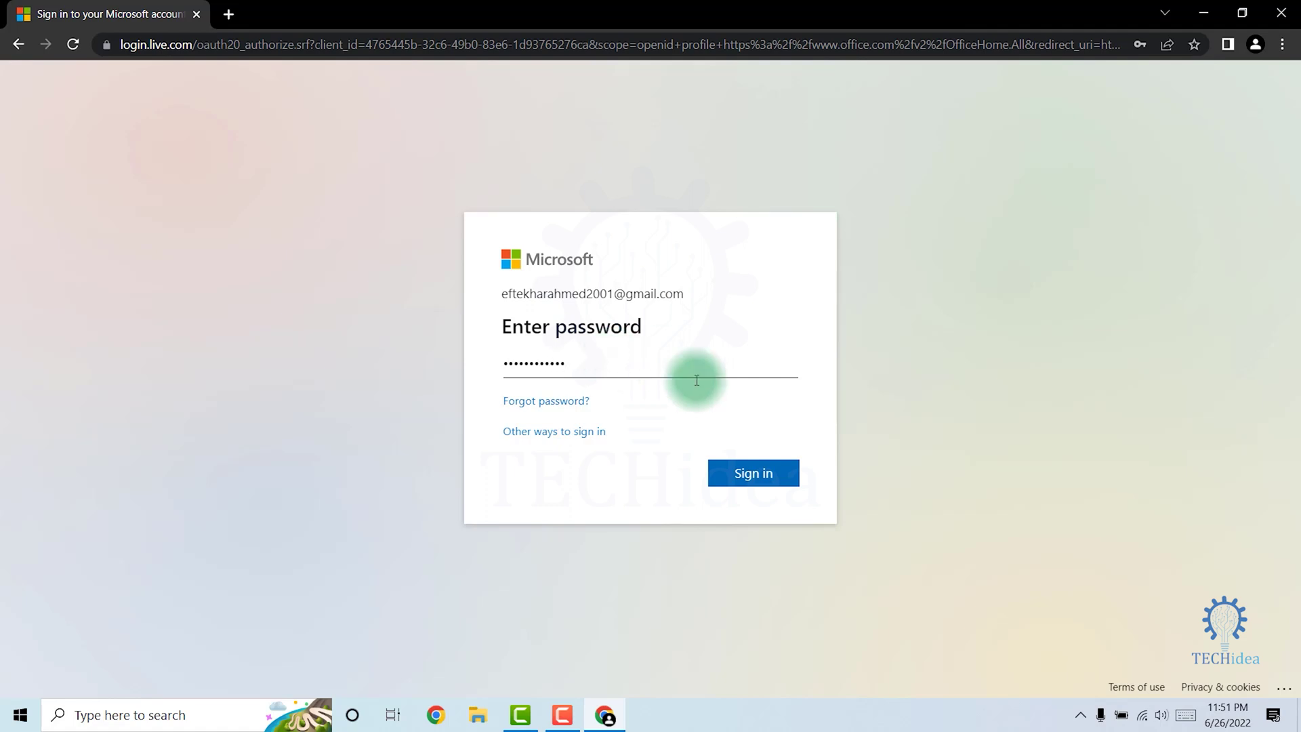
# Enter the account password and sign in to reach recent documents.
pyautogui.click(785, 481)
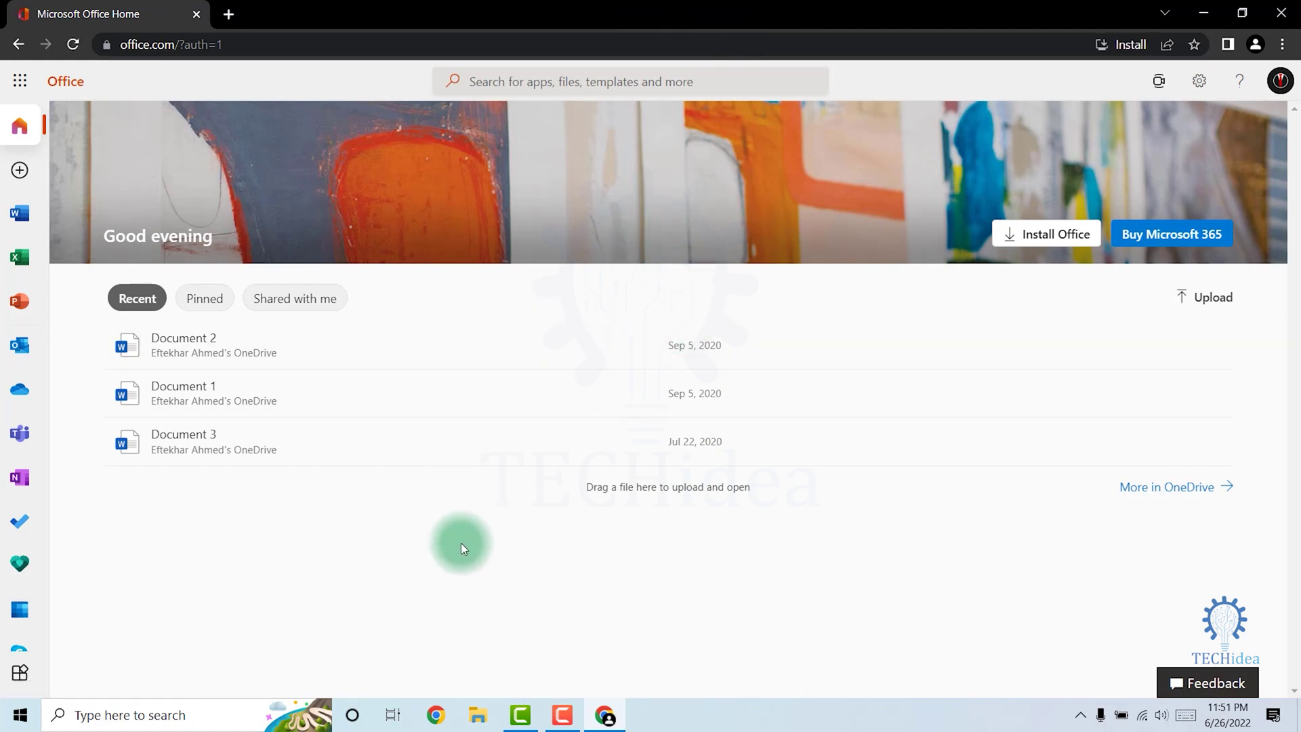
pyautogui.moveTo(842, 347)
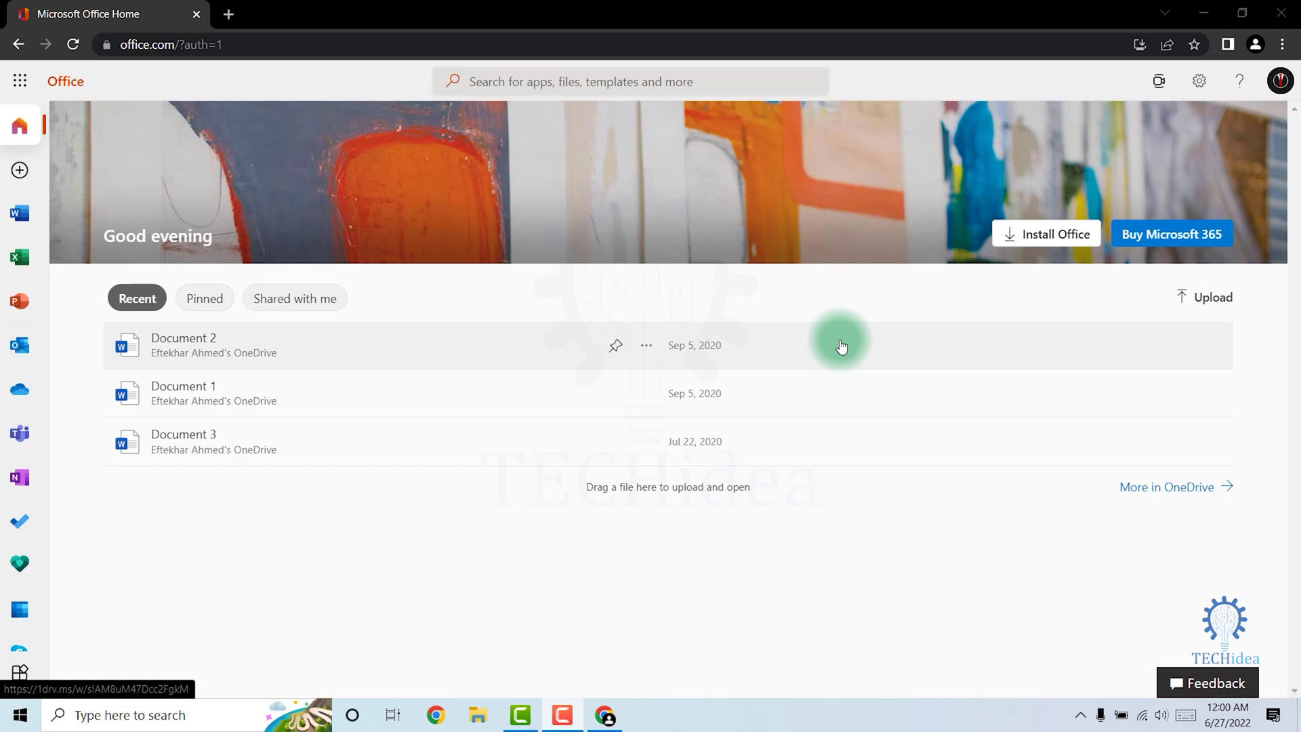
# Choose Go premium from the Install Office menu to see Personal and Family plans.
pyautogui.click(1031, 244)
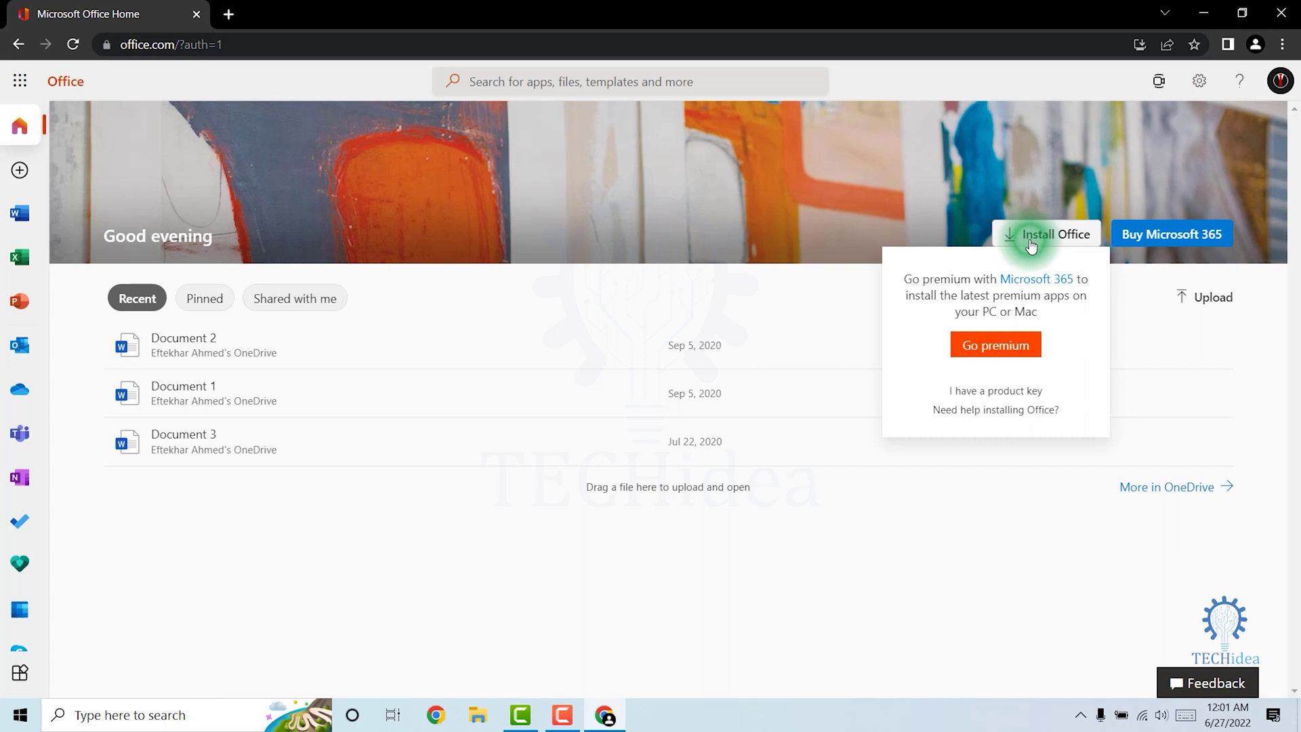
pyautogui.click(997, 346)
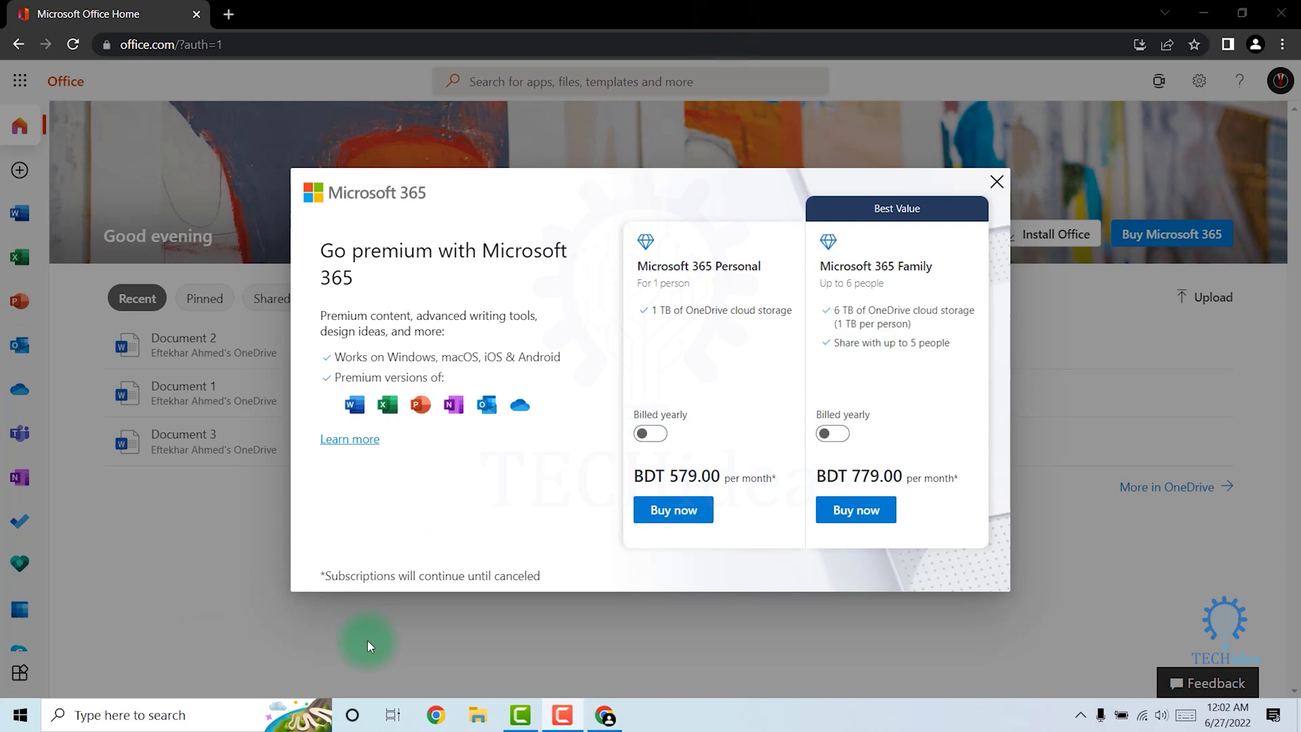
# Search Windows for "out" and launch Outlook 2016.
pyautogui.click(140, 713)
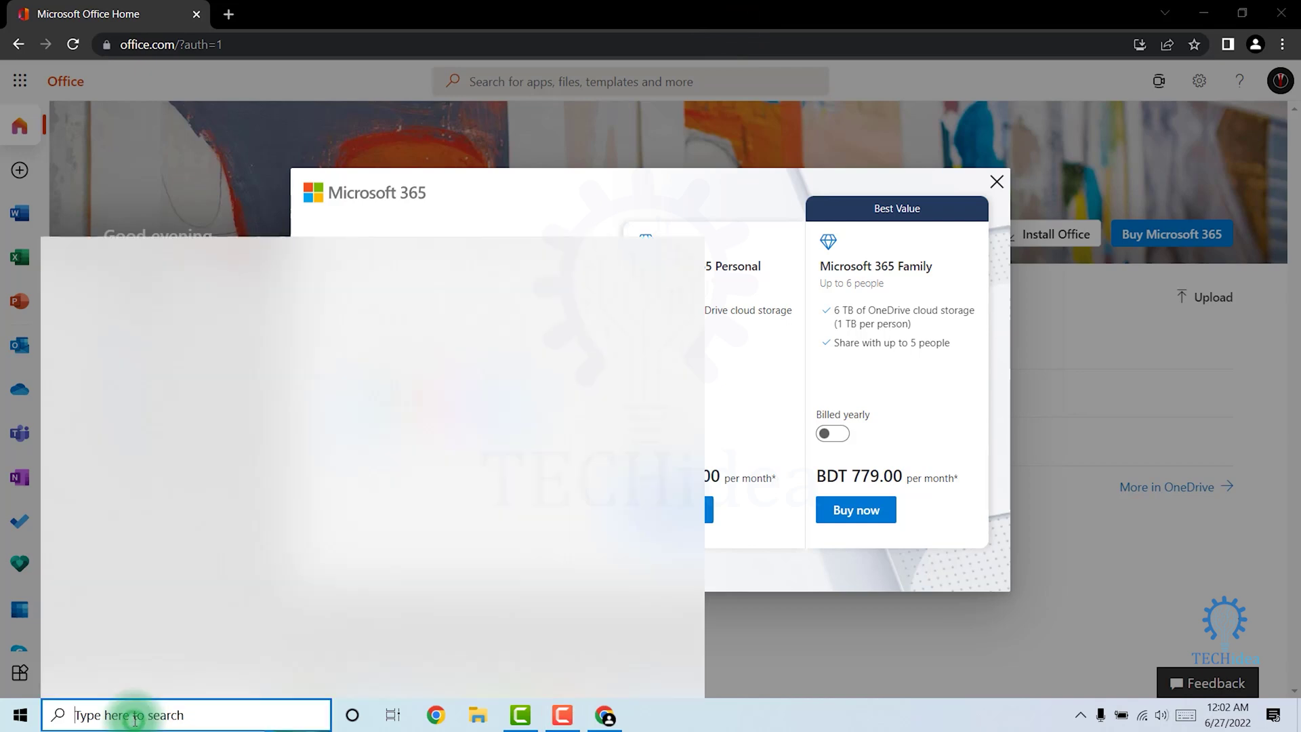
pyautogui.write('out')
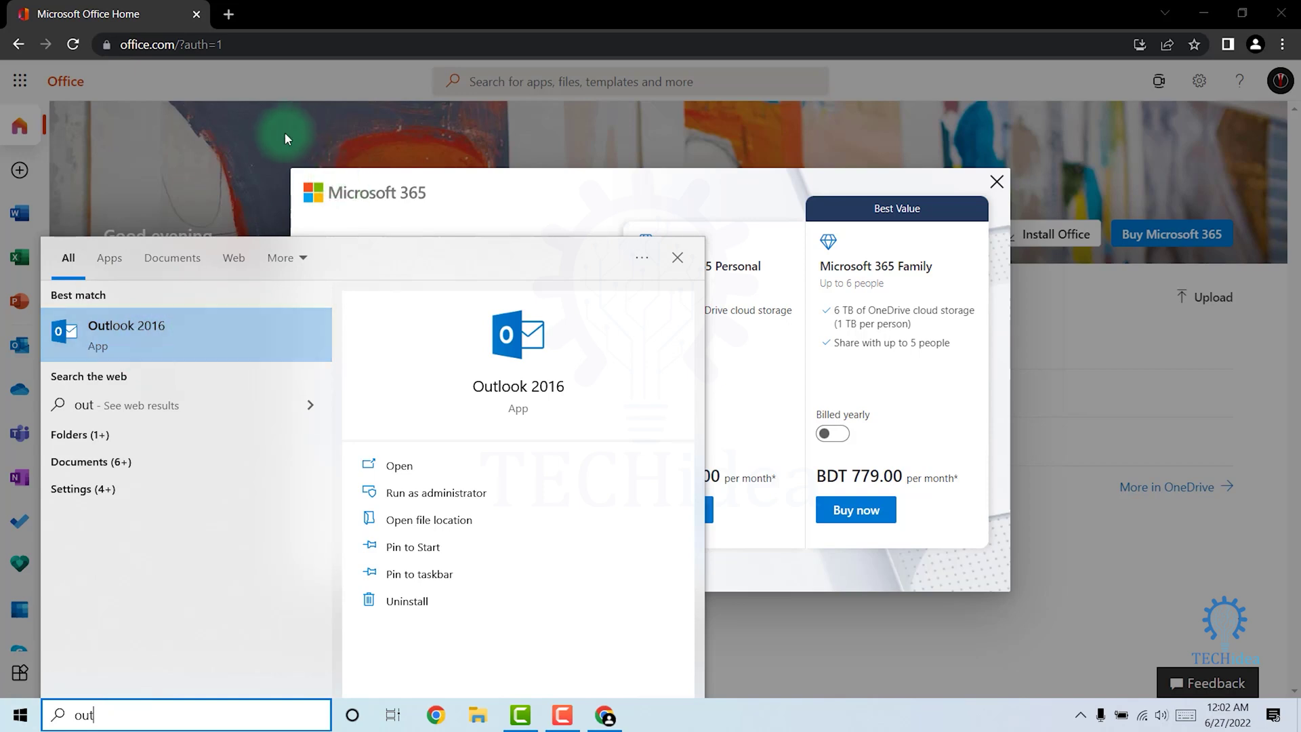
pyautogui.click(163, 323)
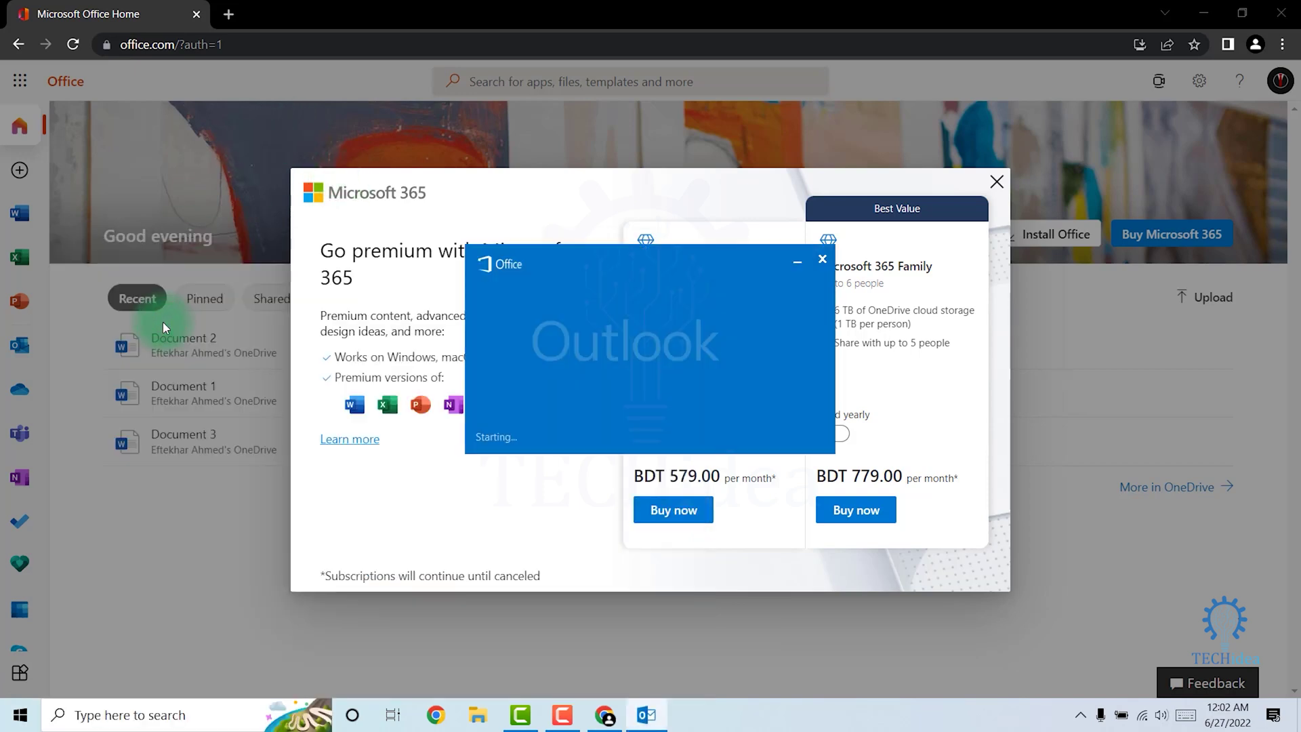